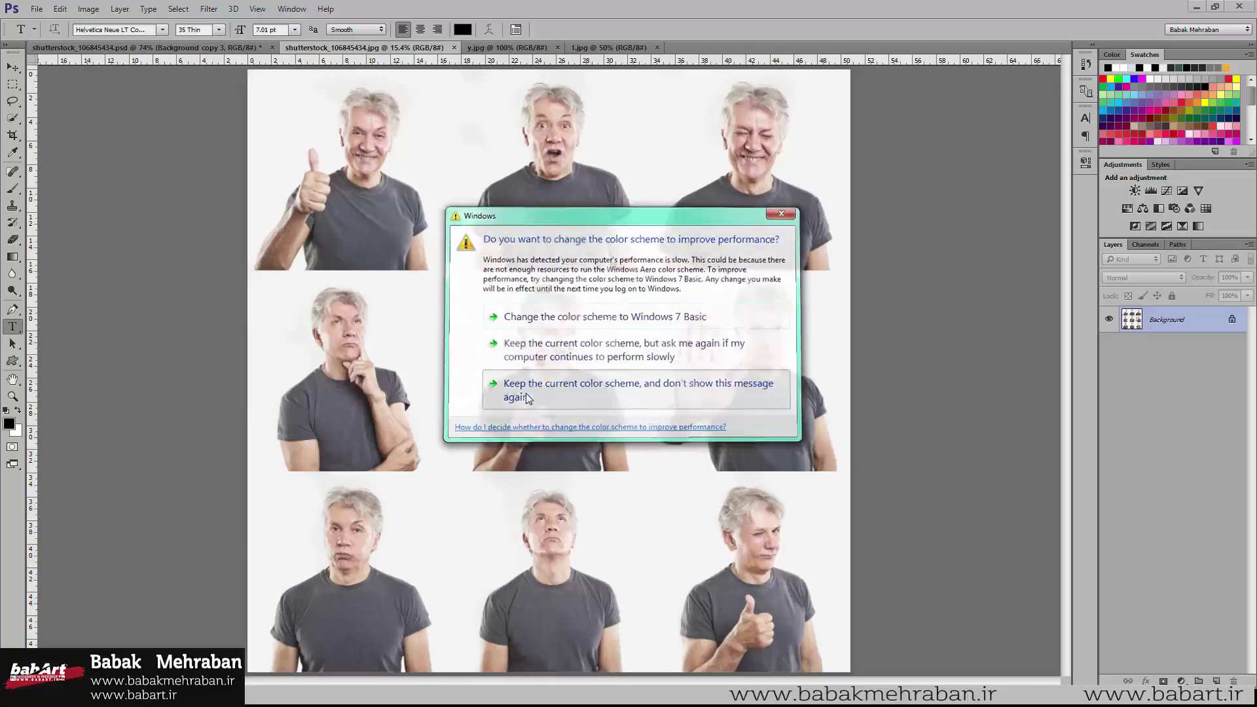
Step: Keep the current Windows colour scheme and turn off the performance prompt
left_click(527, 397)
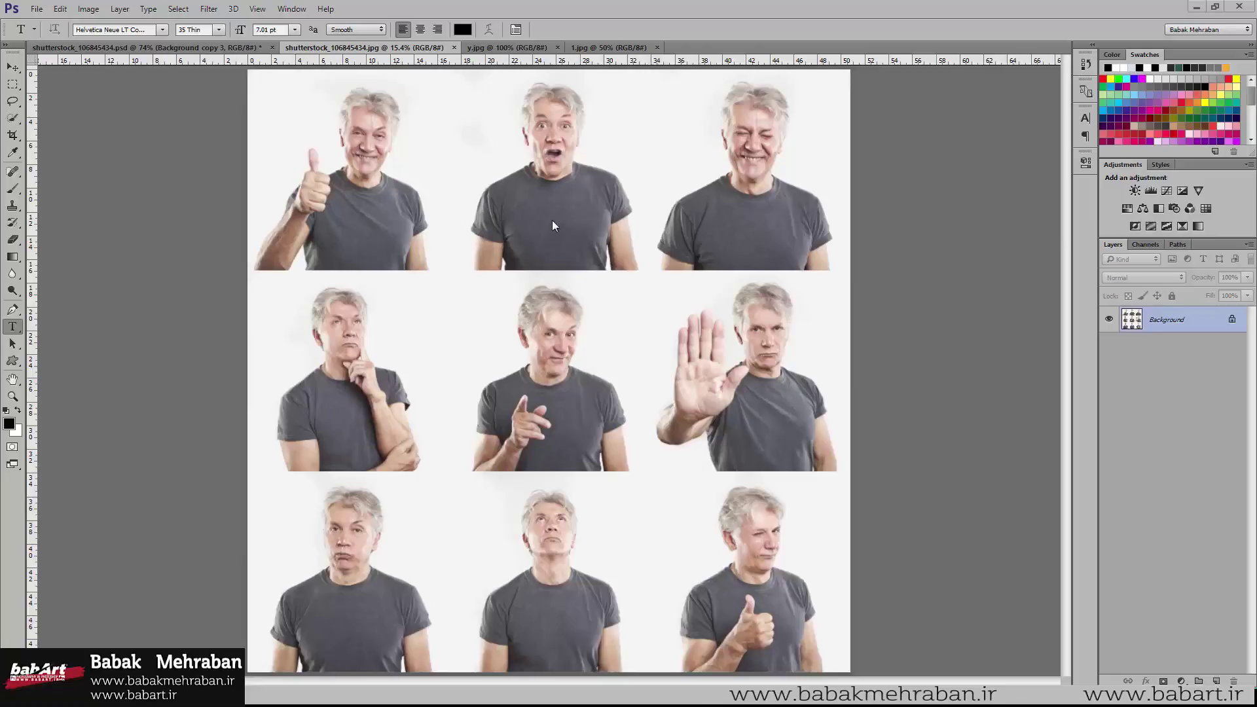
Step: View the contact sheet at 100%, scroll to the surprised man's face, and select the Move tool
key("ctrl+1")
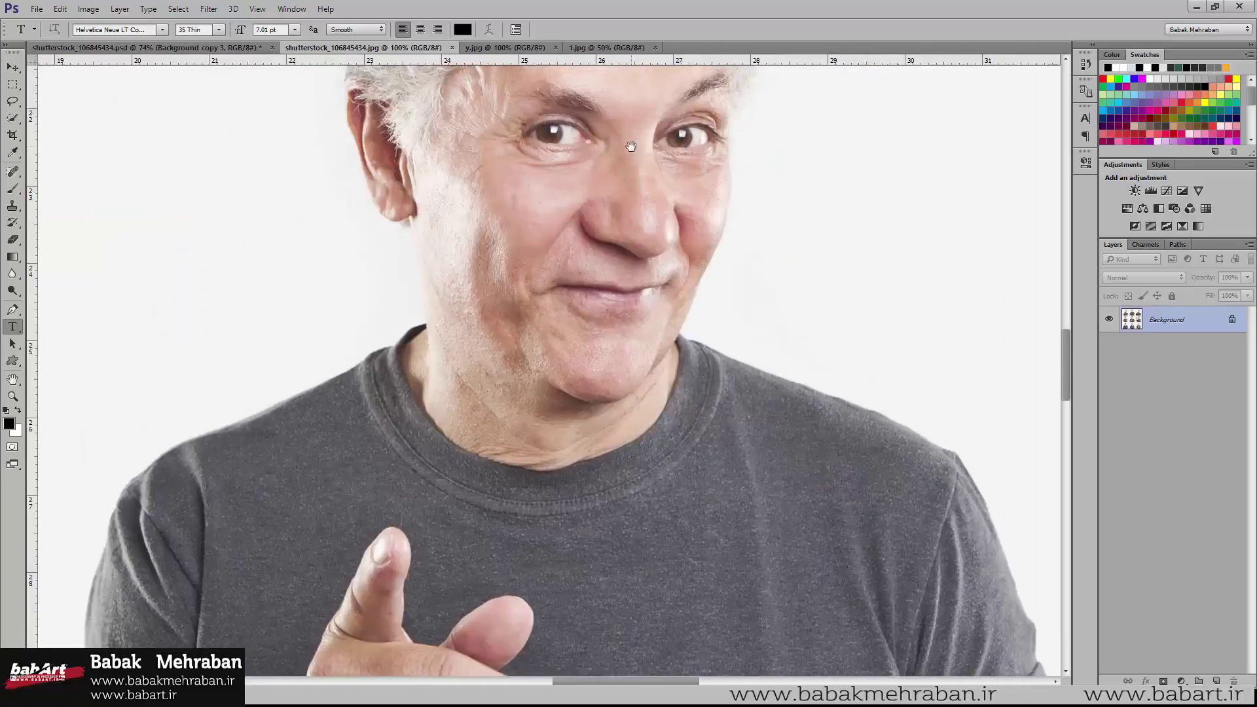
scroll(668, 322, "up", 5)
scroll(663, 324, "up", 5)
scroll(661, 326, "up", 4)
scroll(664, 294, "up", 4)
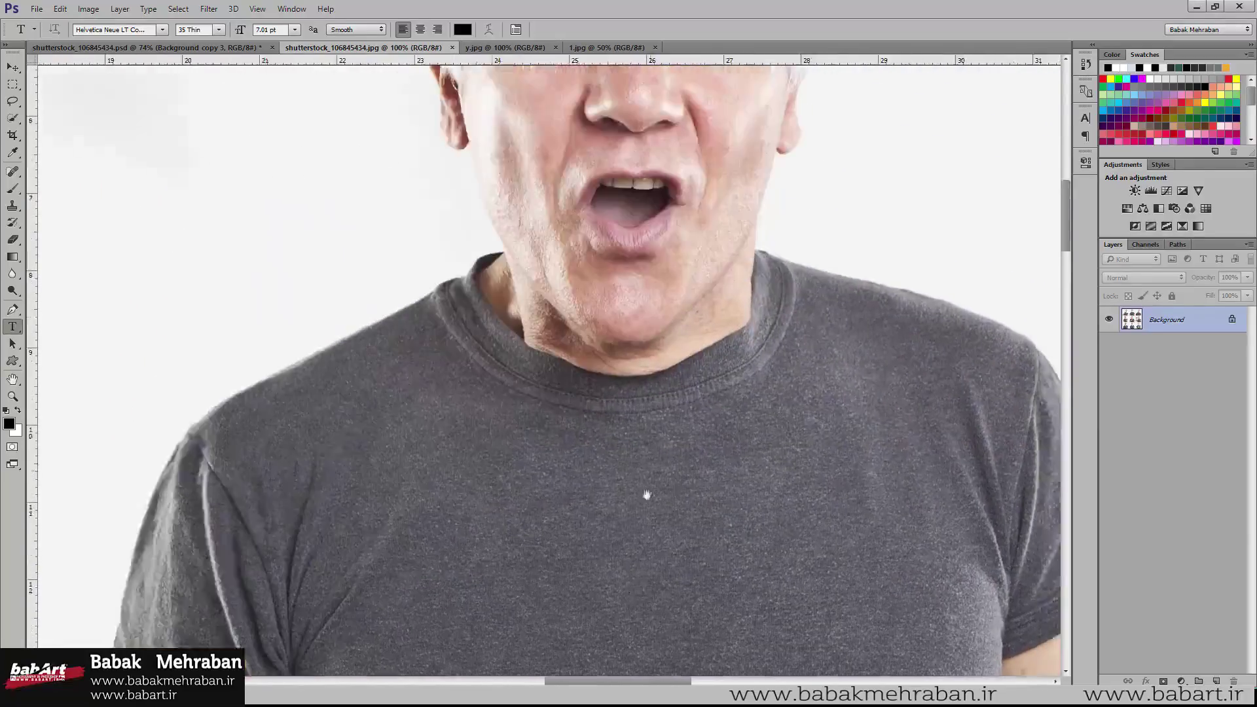
scroll(668, 268, "up", 2)
scroll(667, 266, "up", 3)
scroll(661, 295, "up", 3)
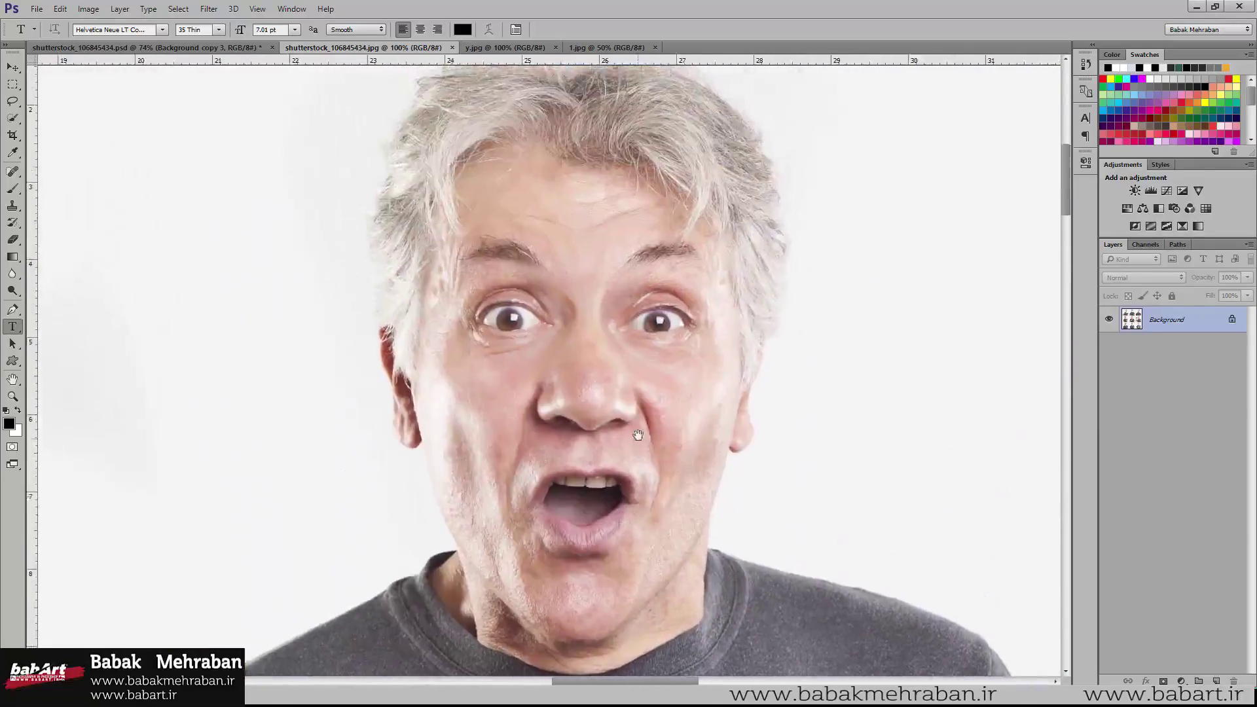
scroll(635, 400, "down", 1)
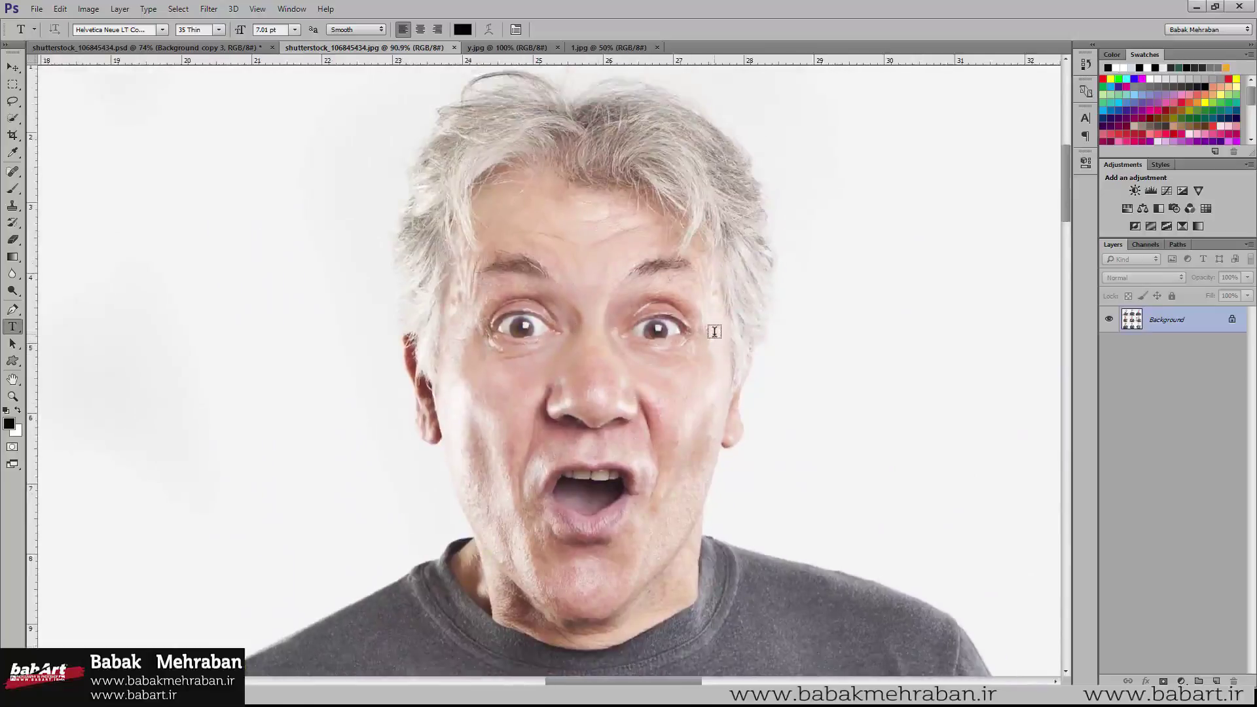
left_click(12, 67)
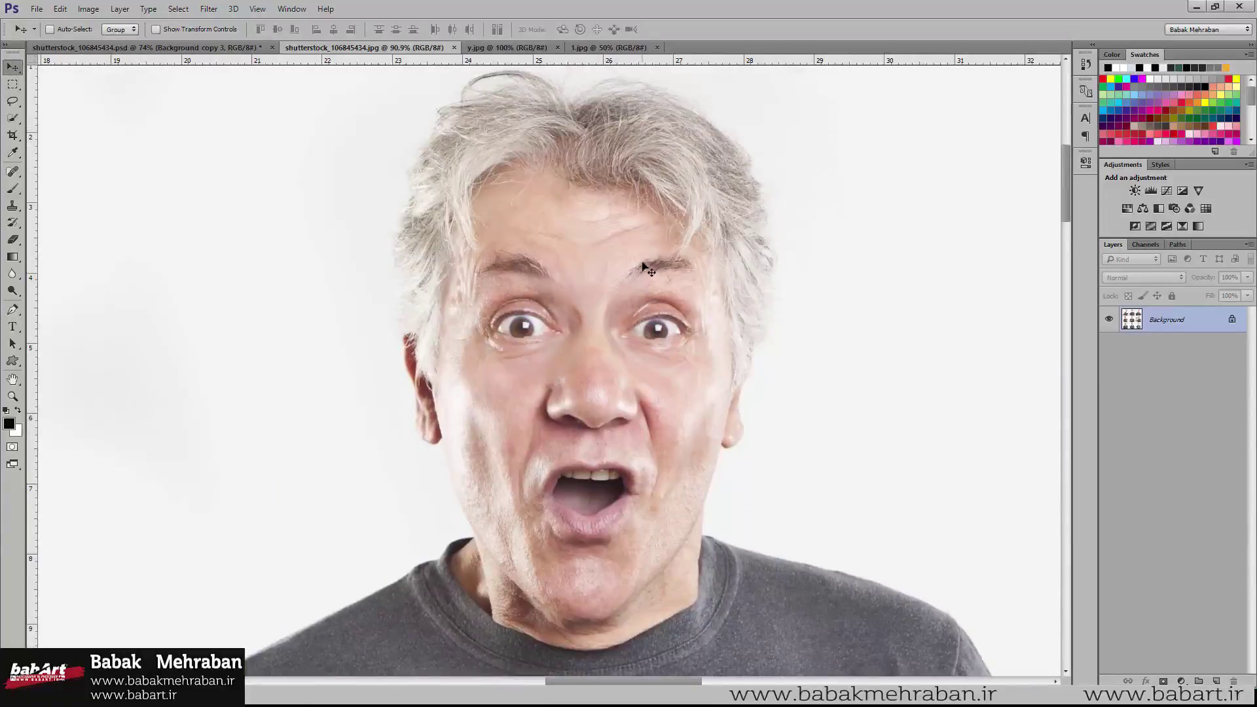
Step: In the .psd poster, hide Background copy 3 to reveal the blue-toned Report Summary design
left_click(223, 47)
scroll(557, 330, "down", 2)
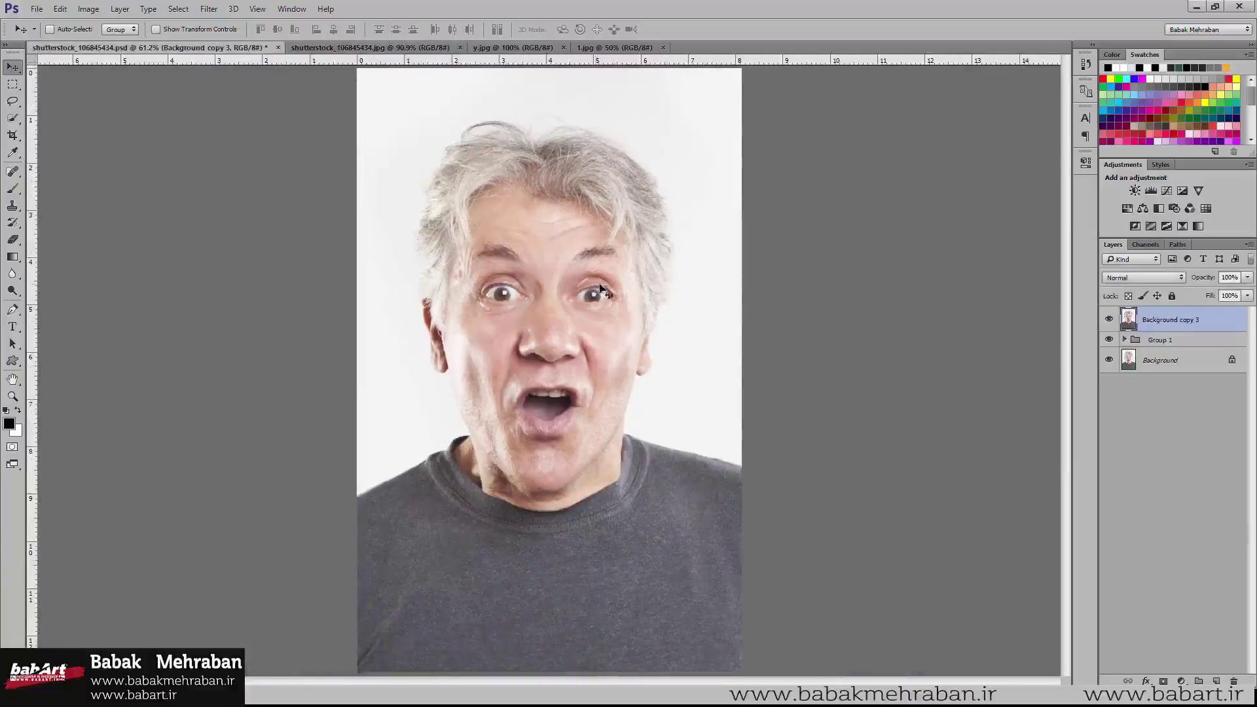
left_click(1109, 319)
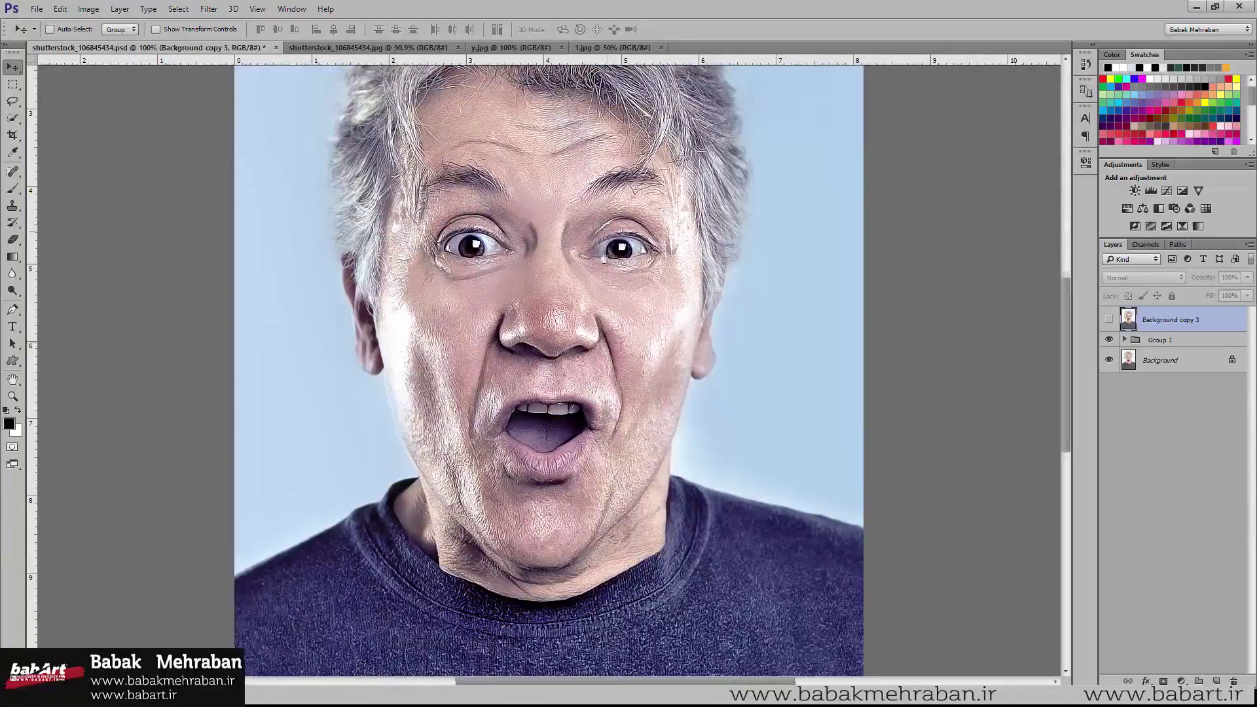
scroll(603, 350, "up", 5)
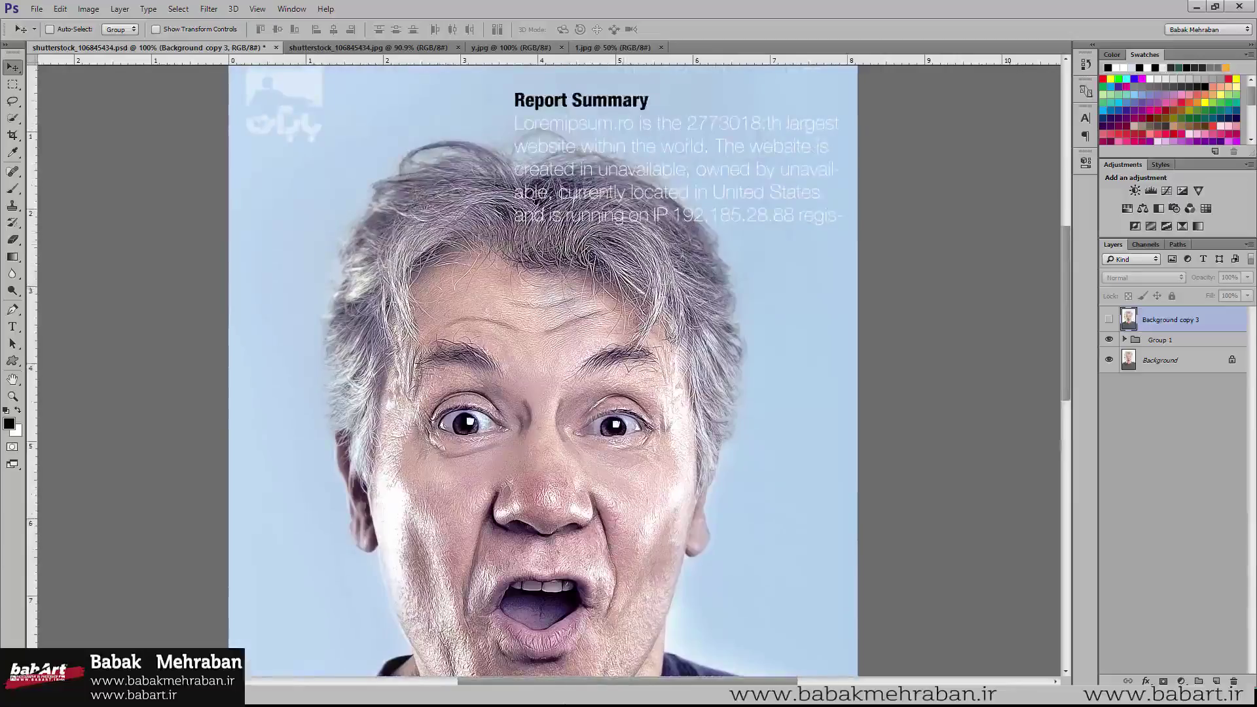
scroll(533, 221, "down", 2)
scroll(534, 221, "down", 2)
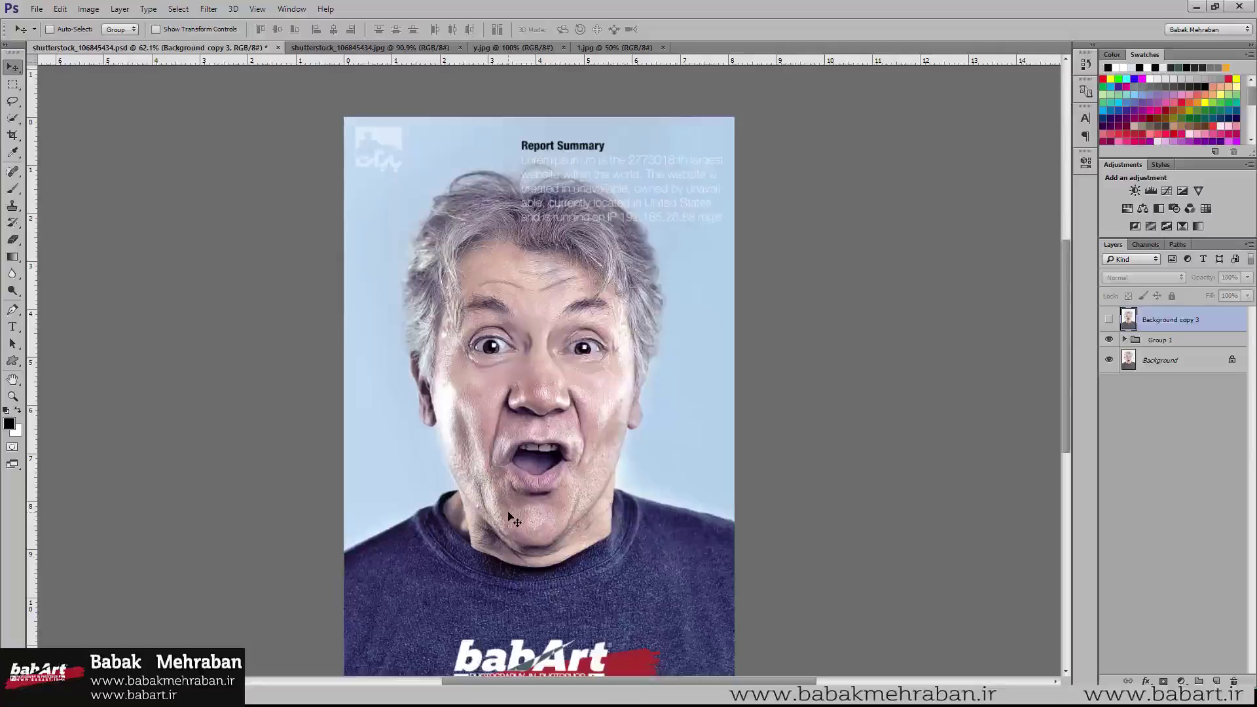
Step: Browse the 1.jpg portrait, then the wide blue-toned y.jpg crop
left_click(615, 48)
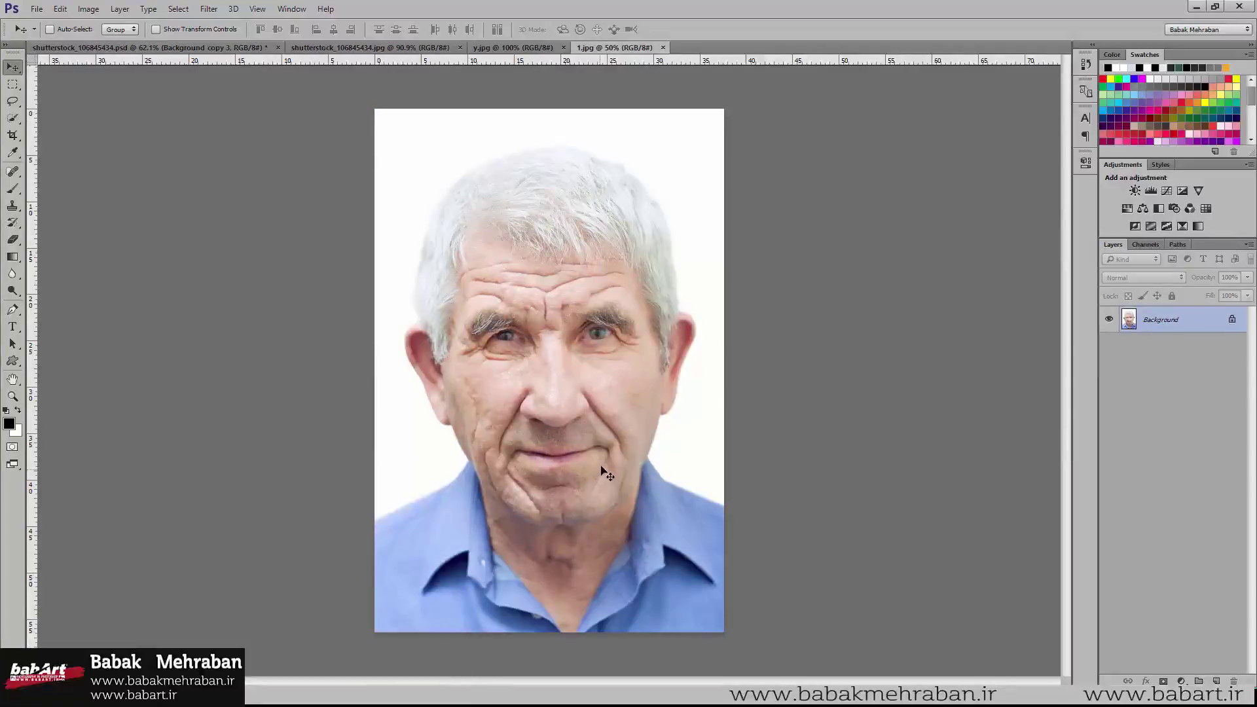
left_click(517, 48)
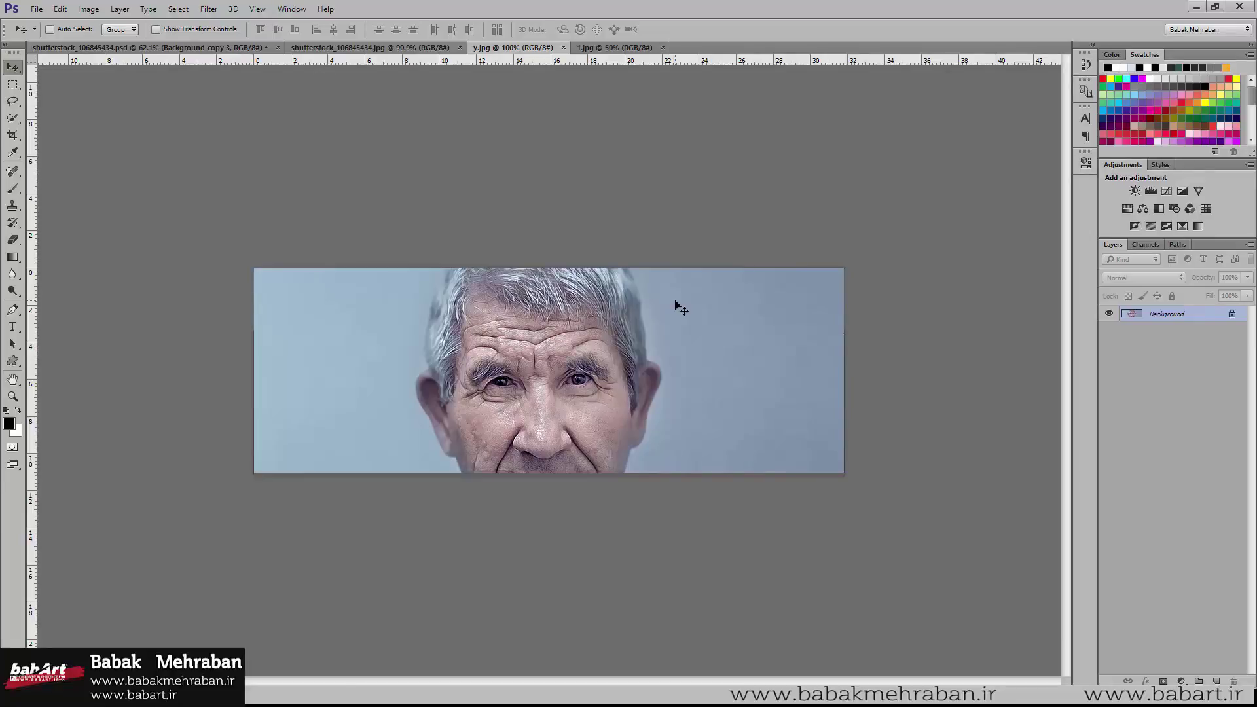
Step: Zoom around the original shutterstock_106845434.jpg contact sheet, then return to the .psd poster
left_click(413, 46)
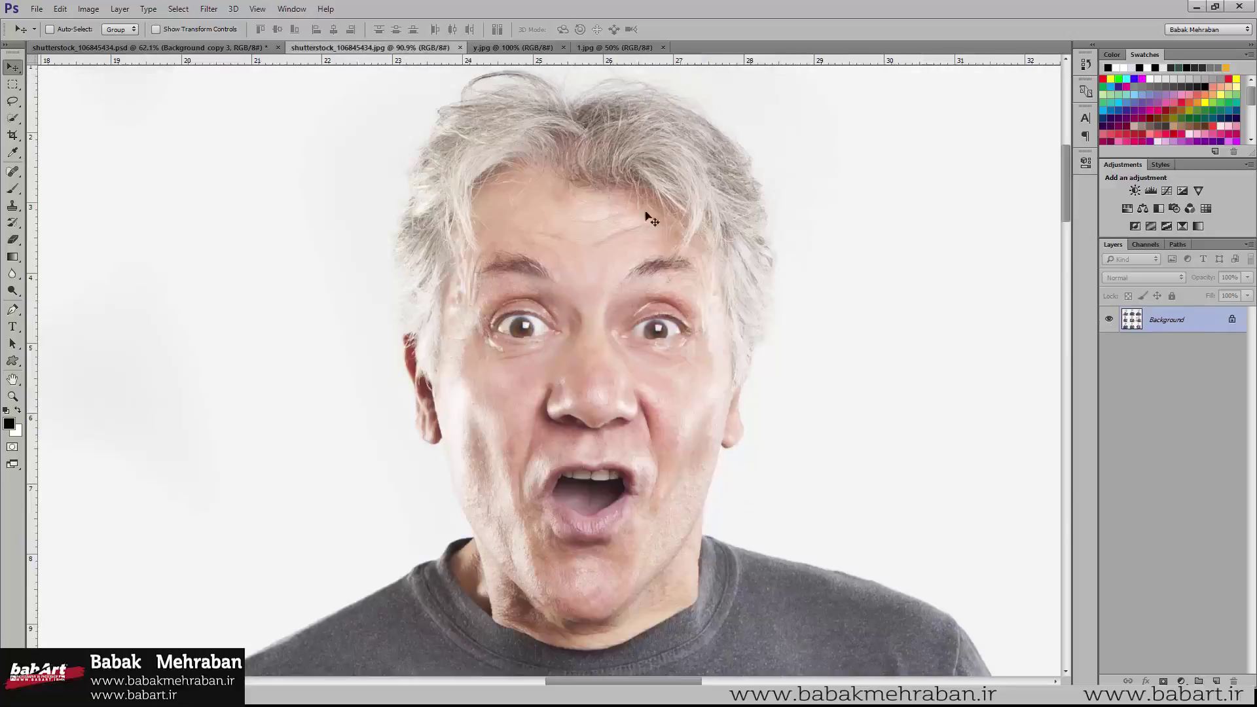
scroll(808, 239, "down", 2)
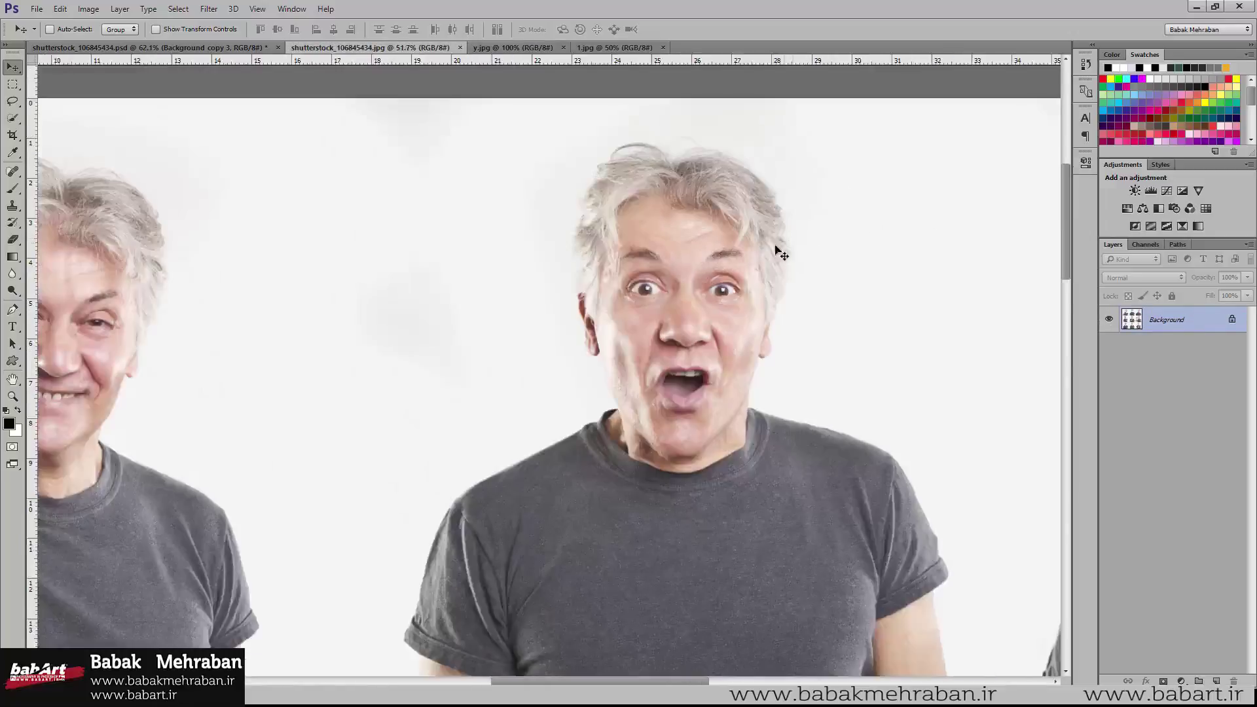
scroll(775, 252, "down", 3)
scroll(749, 298, "down", 2)
scroll(687, 243, "down", 2)
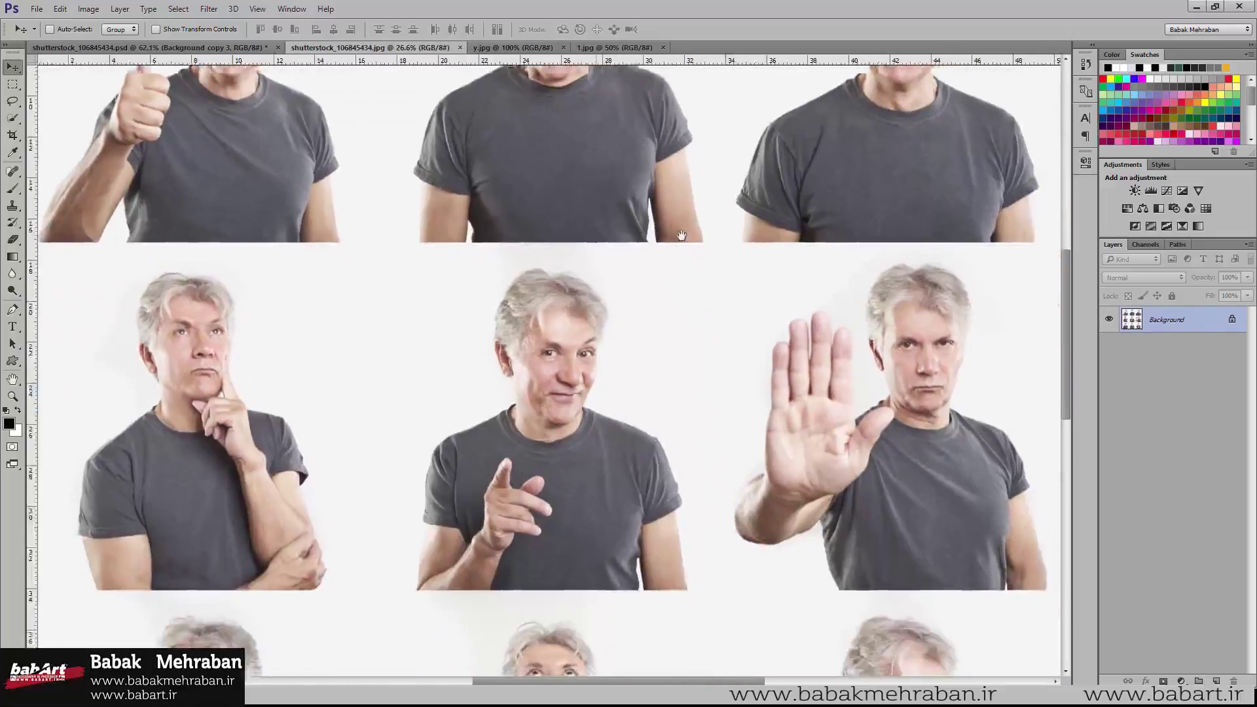
scroll(687, 243, "down", 1)
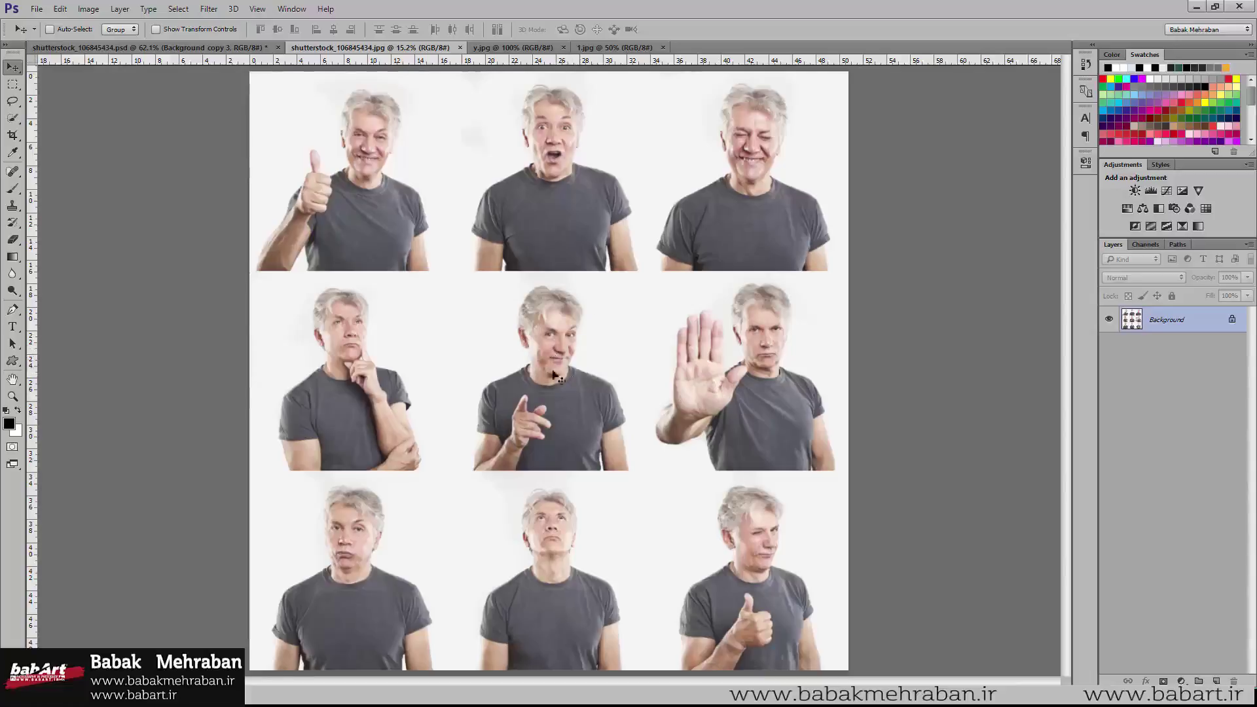
scroll(531, 380, "up", 1)
scroll(543, 376, "up", 2)
scroll(556, 372, "up", 2)
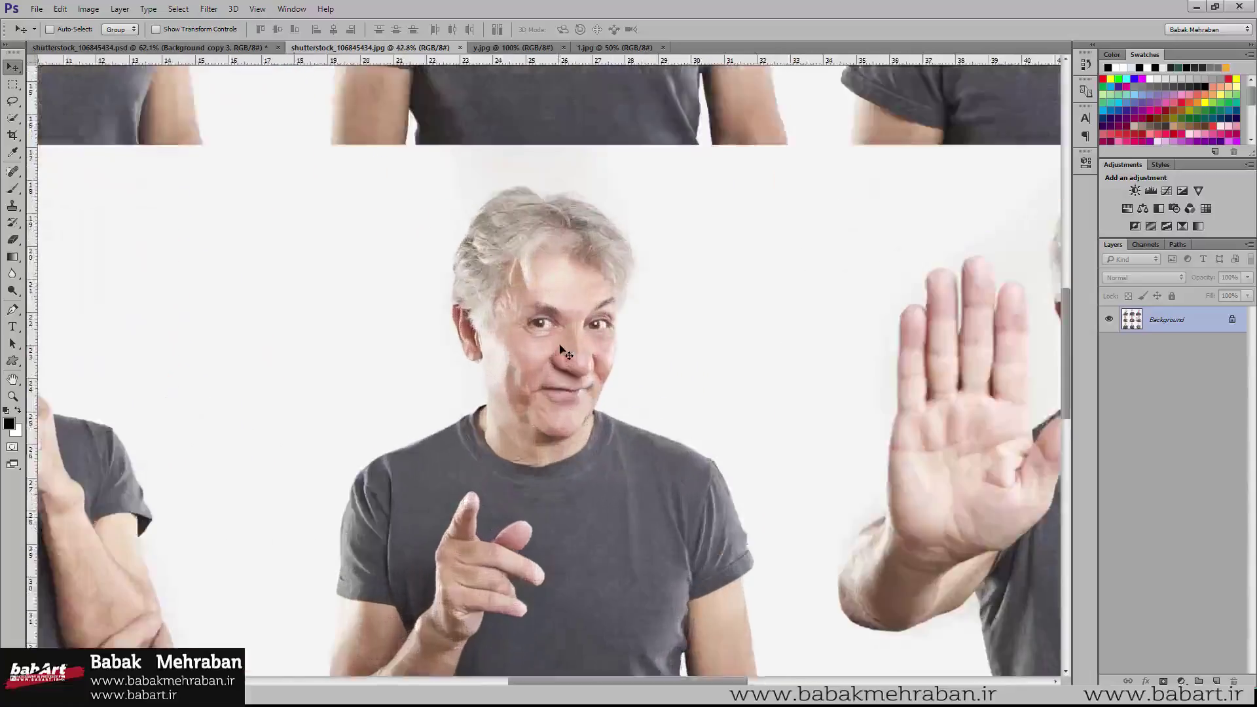
scroll(568, 368, "up", 1)
scroll(567, 366, "down", 3)
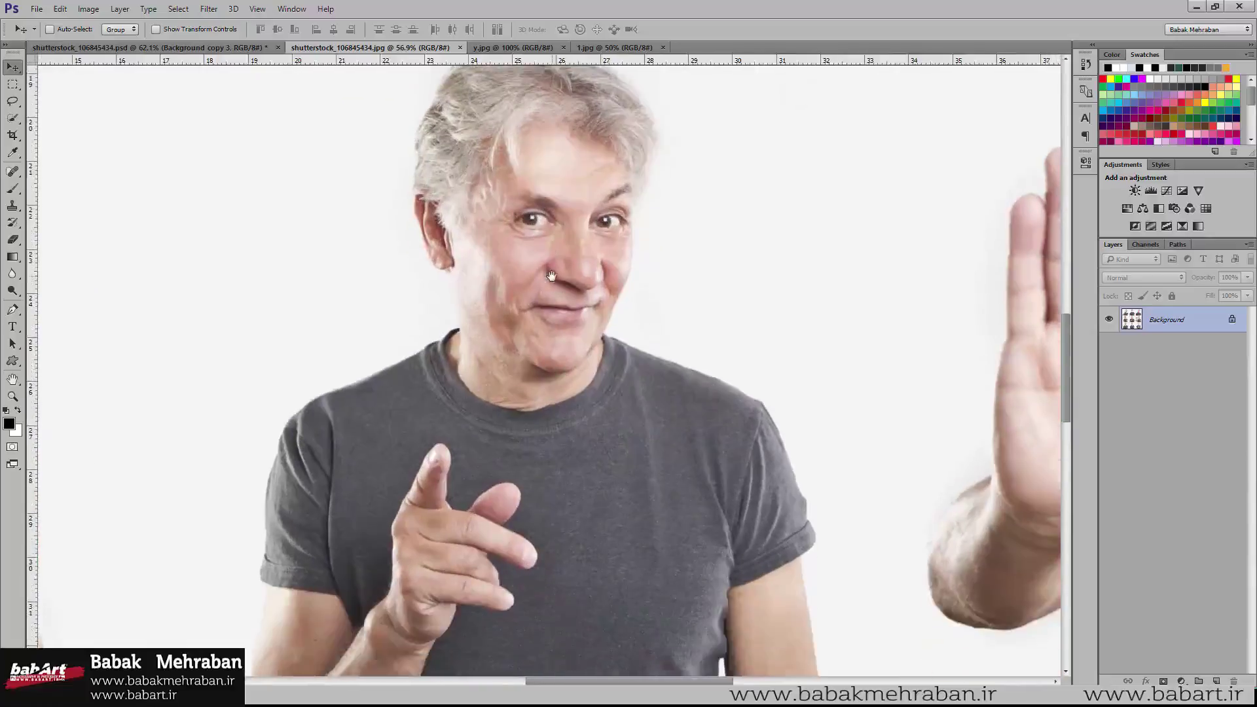
scroll(557, 285, "down", 1)
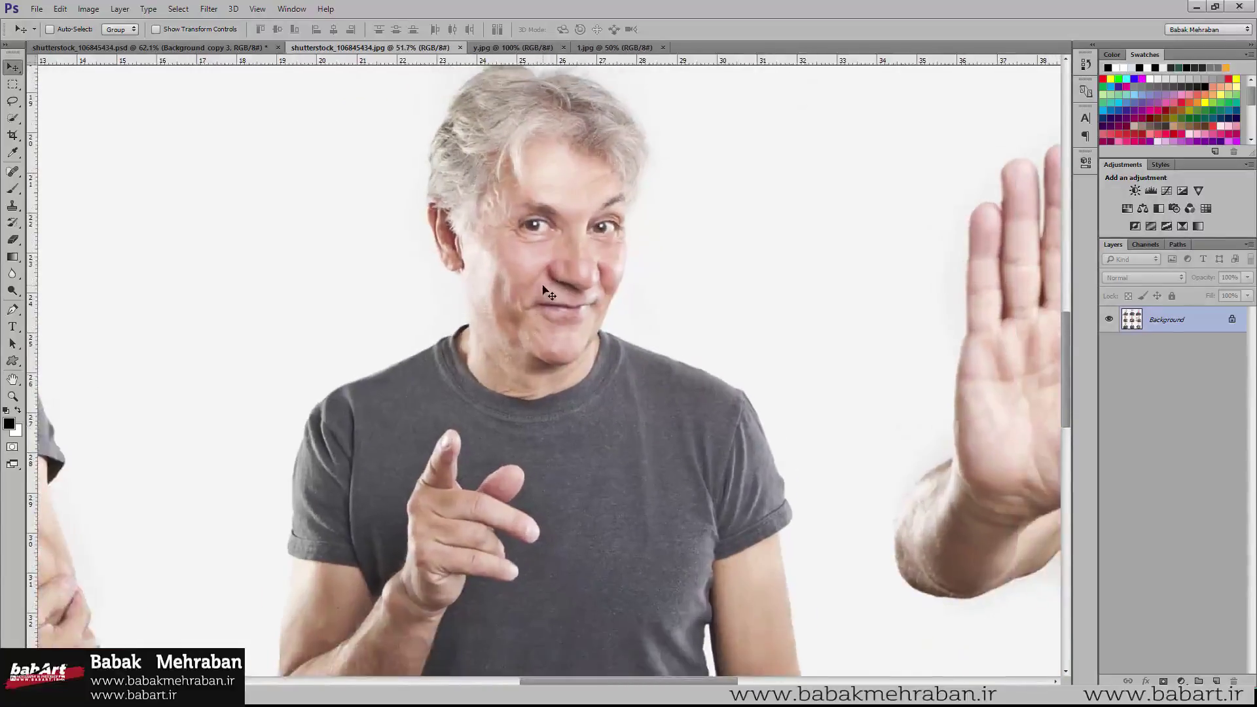
scroll(546, 288, "down", 2)
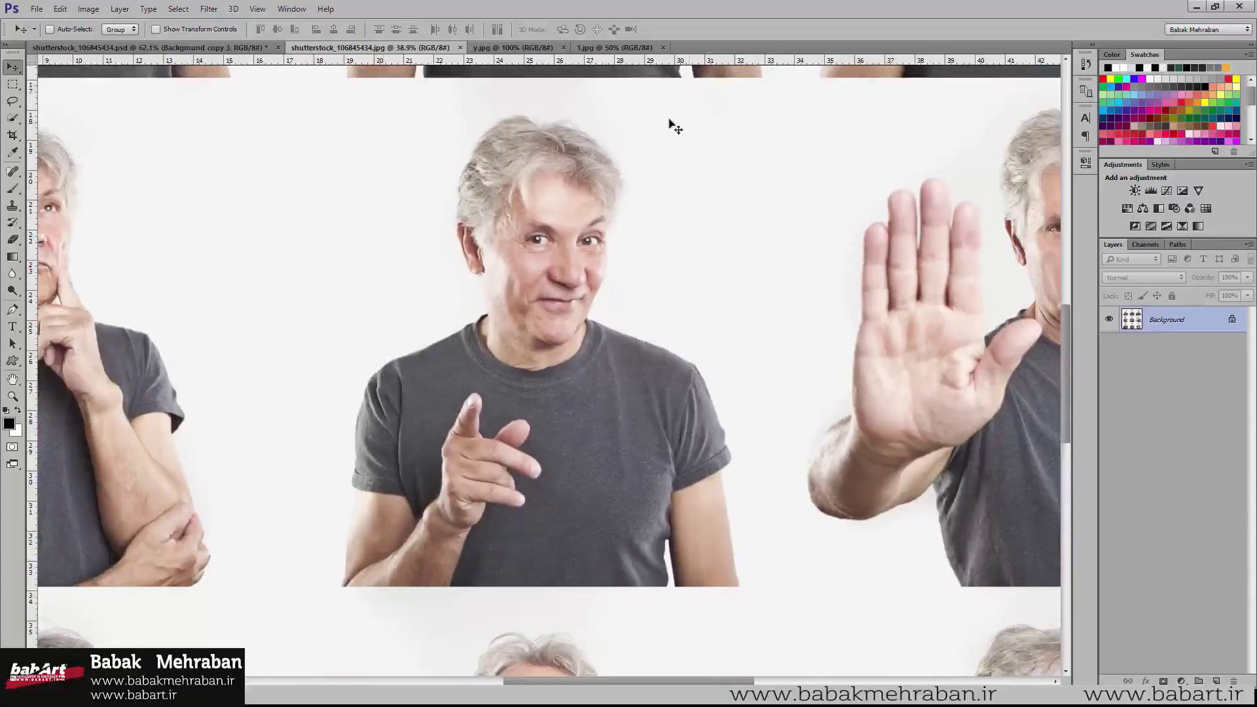
left_click(216, 48)
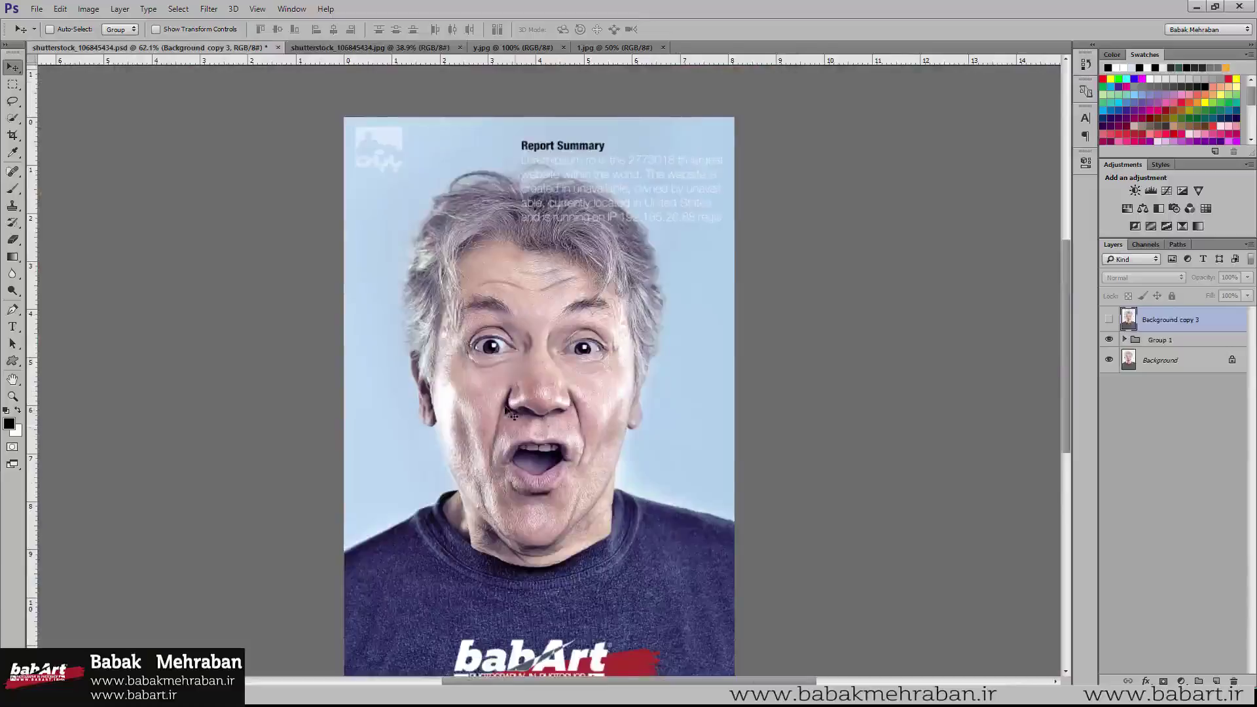
scroll(472, 419, "up", 3)
scroll(473, 419, "down", 1)
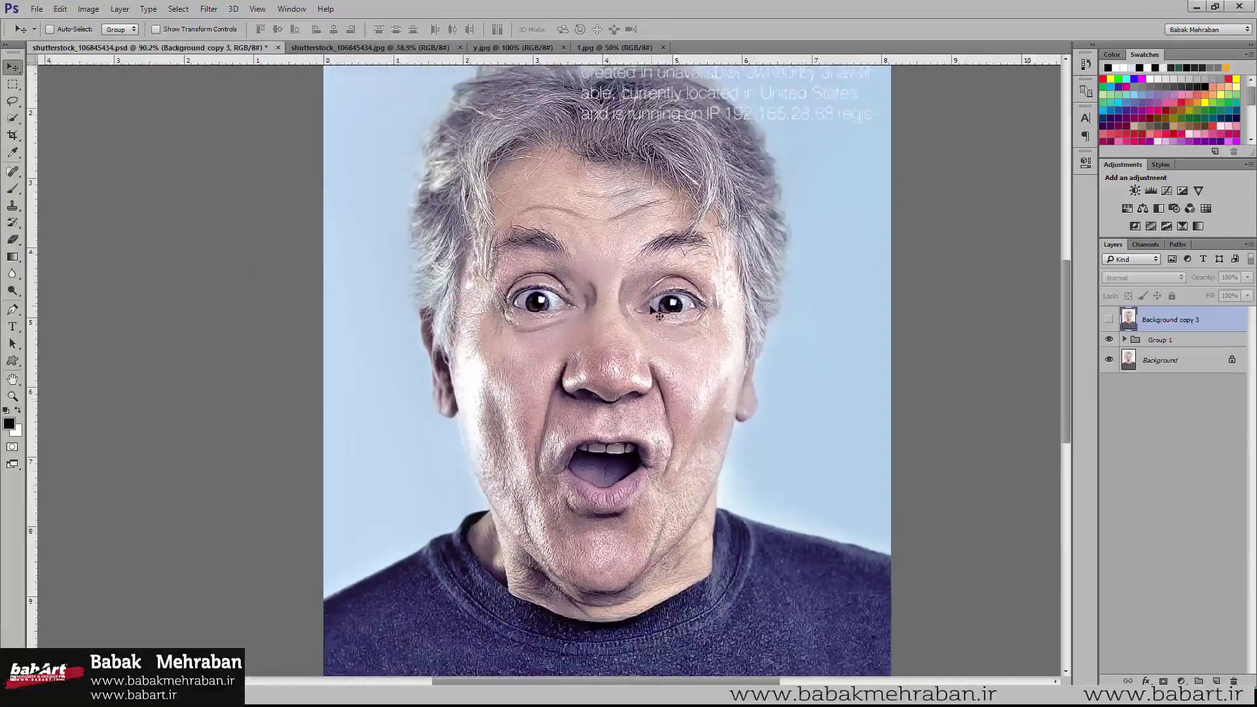
scroll(657, 312, "down", 1)
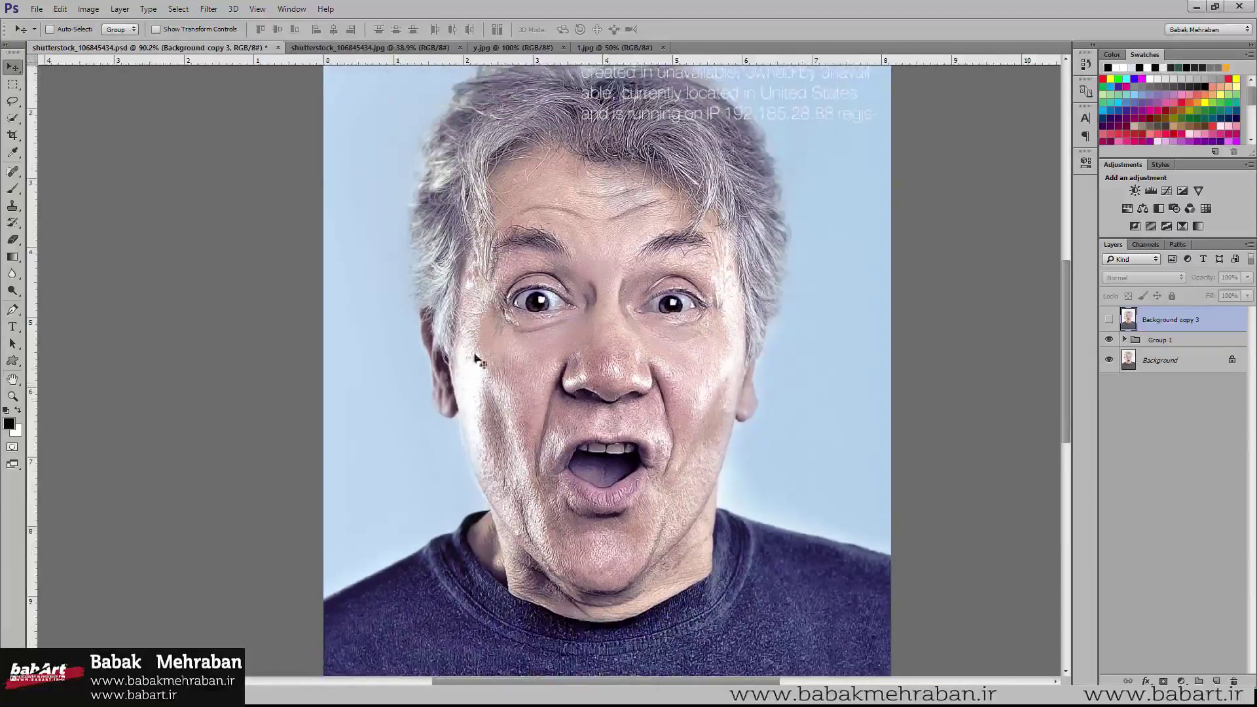